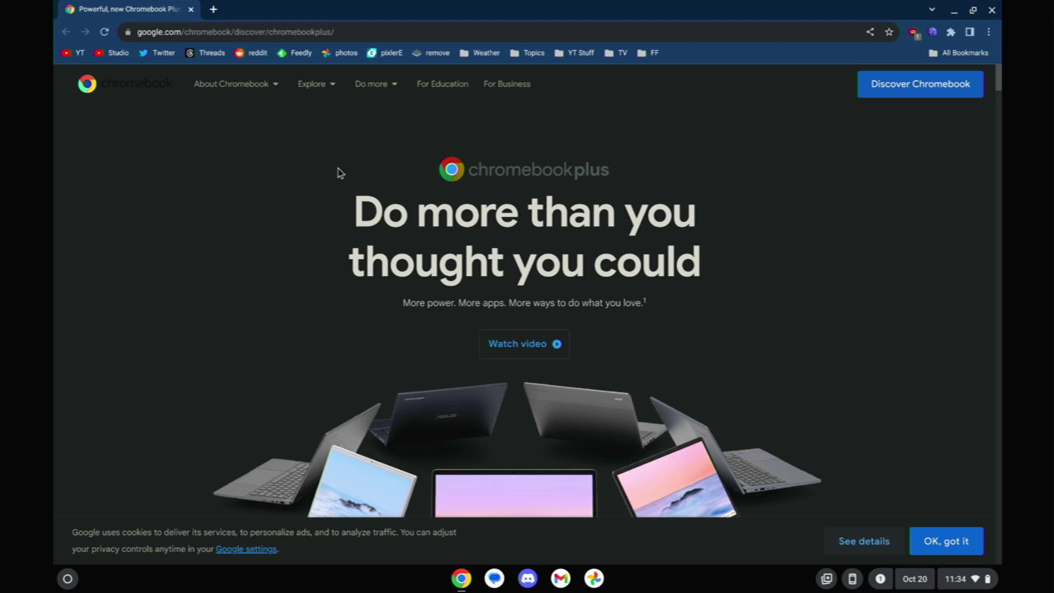
- Scroll up and down through the Chromebook Plus feature page in Chrome
{"action": "scroll", "coordinate": [437, 233], "scroll_direction": "down", "scroll_amount": 3}
{"action": "scroll", "coordinate": [437, 234], "scroll_direction": "up", "scroll_amount": 3}
{"action": "scroll", "coordinate": [437, 234], "scroll_direction": "down", "scroll_amount": 5}
{"action": "scroll", "coordinate": [437, 233], "scroll_direction": "down", "scroll_amount": 10}
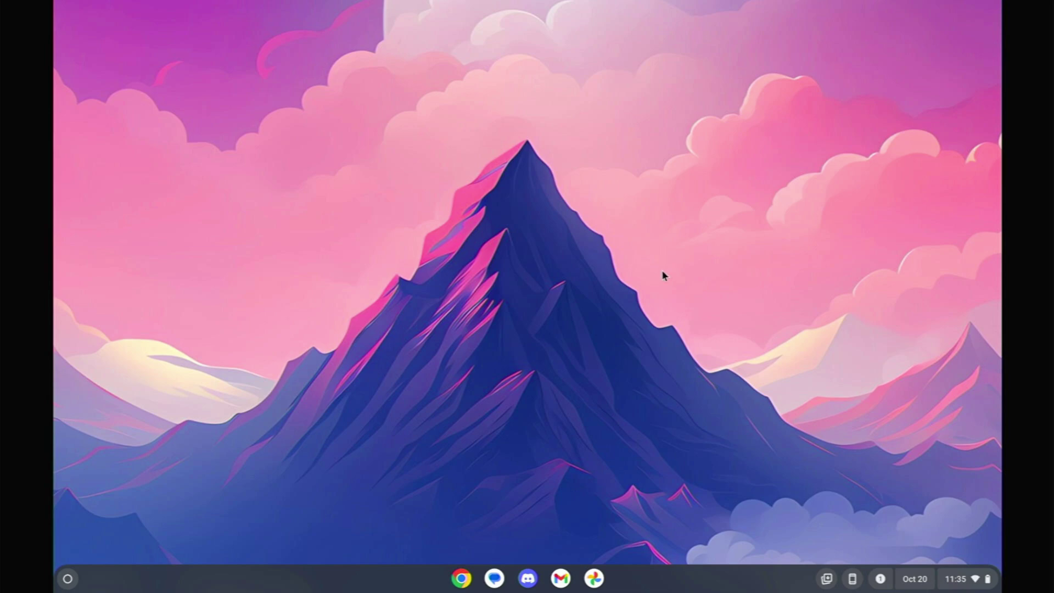
- Open the leaf photo in Google Photos and turn on Magic eraser
{"action": "left_click", "coordinate": [593, 579]}
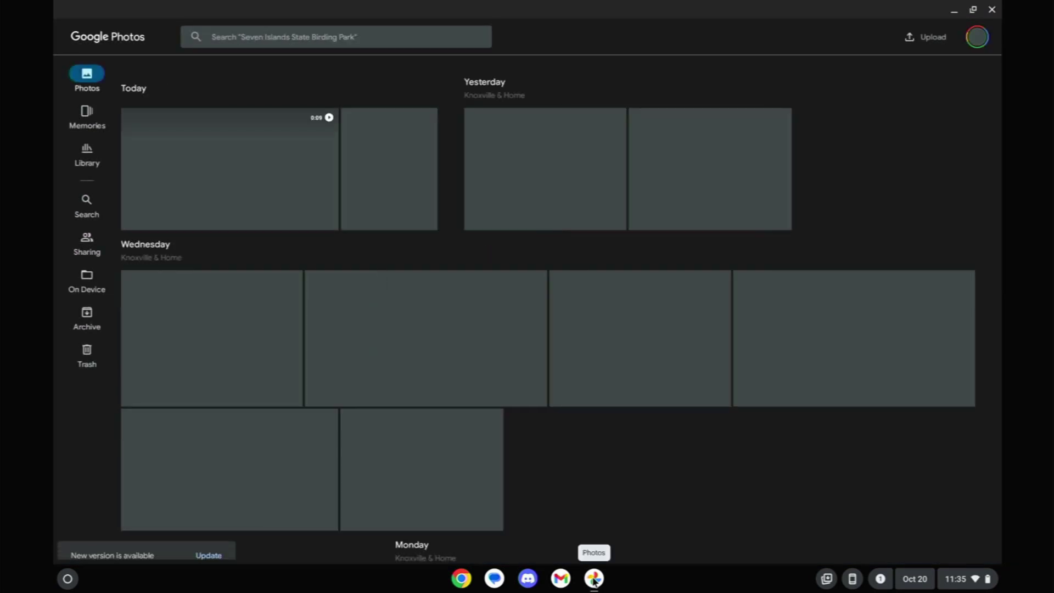
{"action": "left_click", "coordinate": [323, 314]}
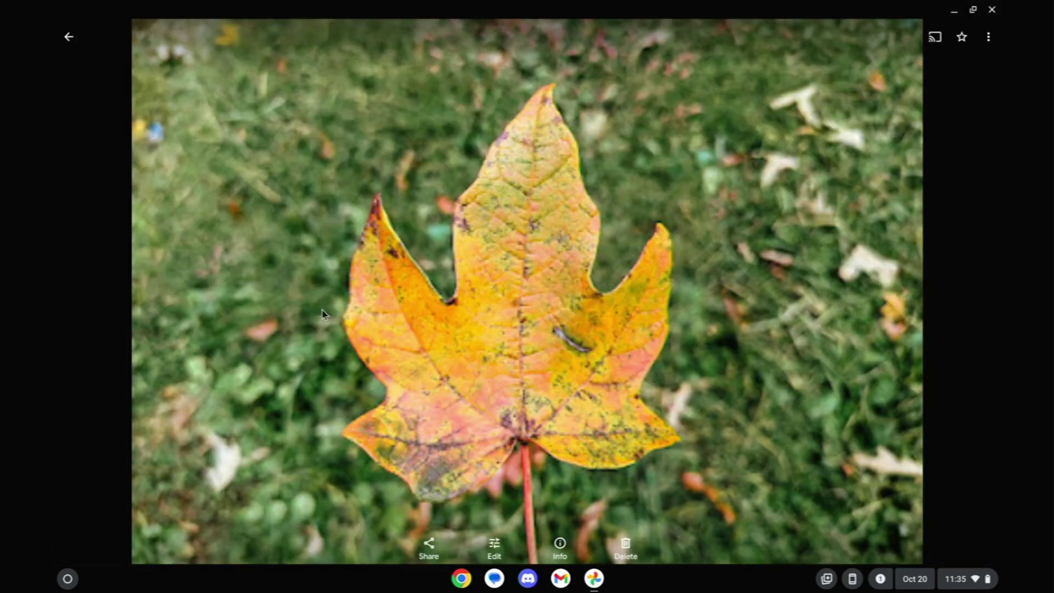
{"action": "left_click", "coordinate": [496, 546]}
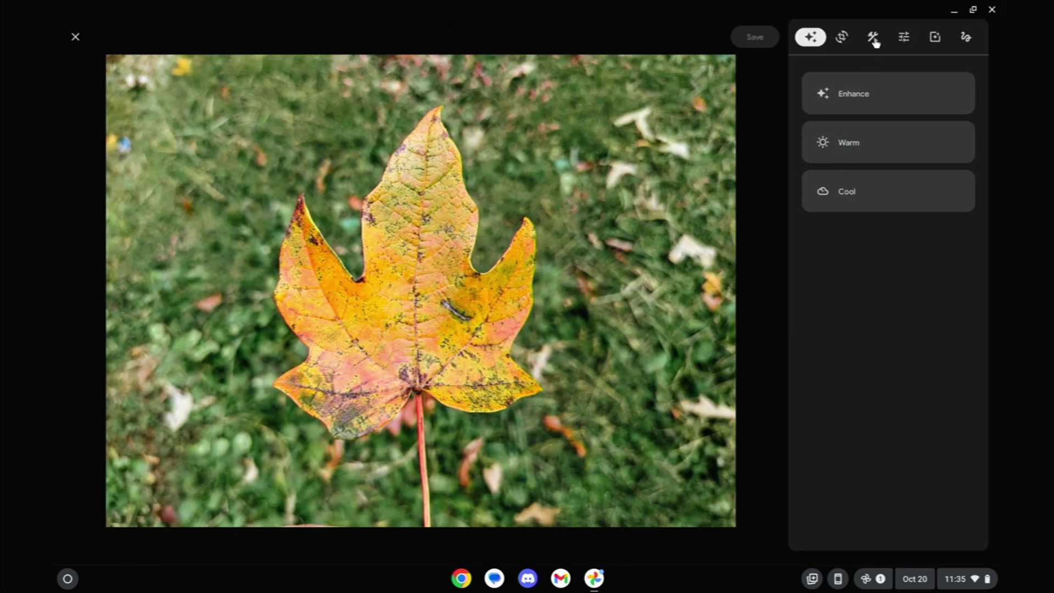
{"action": "left_click", "coordinate": [874, 38]}
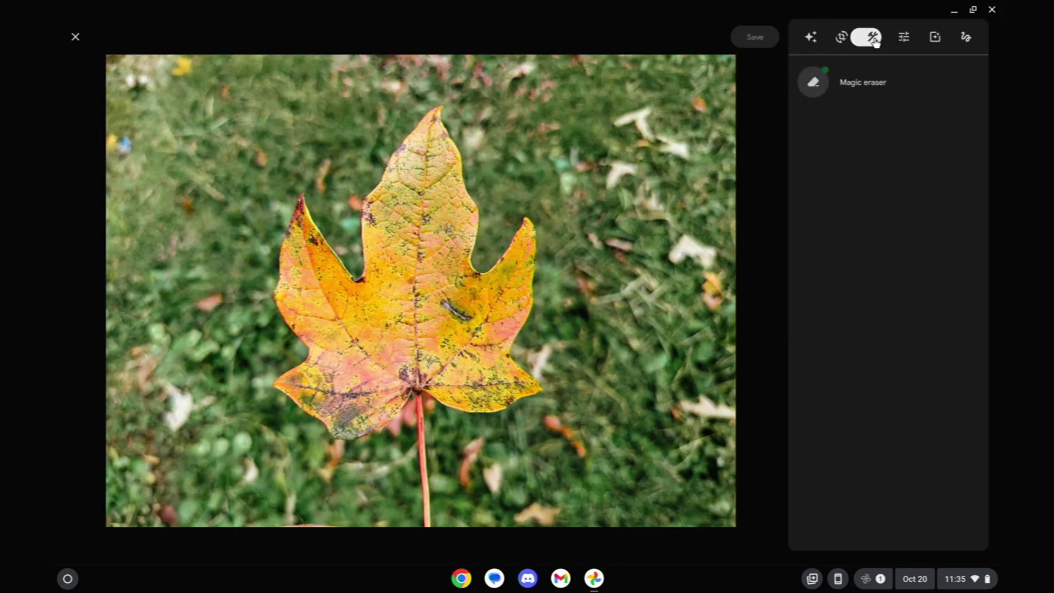
{"action": "left_click", "coordinate": [861, 92]}
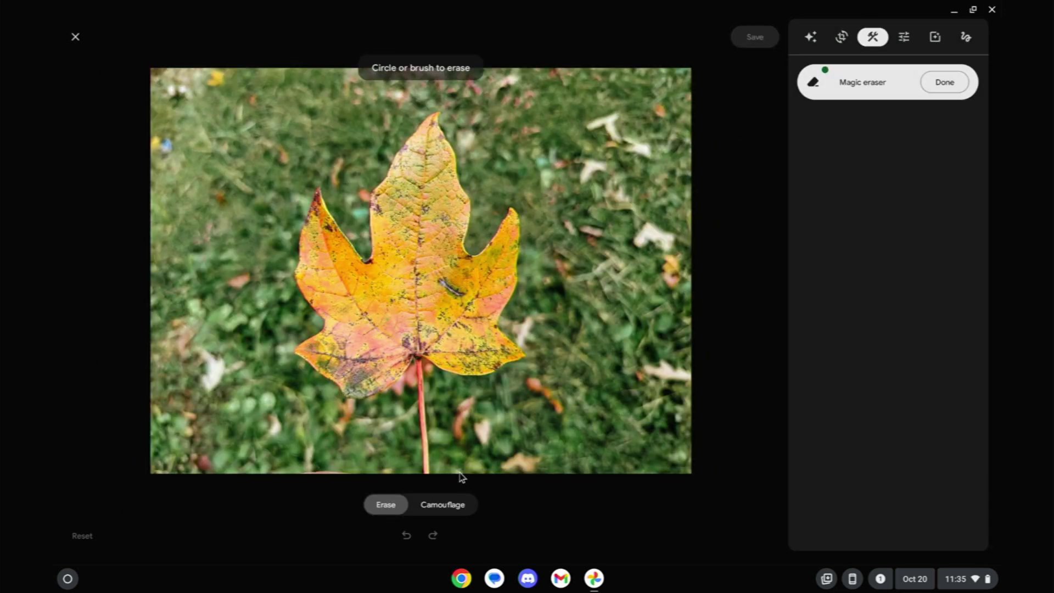
- Brush around the yellow leaf, then over its leftover fragment and stem to erase them
{"action": "left_click_drag", "start_coordinate": [460, 476], "coordinate": [499, 413]}
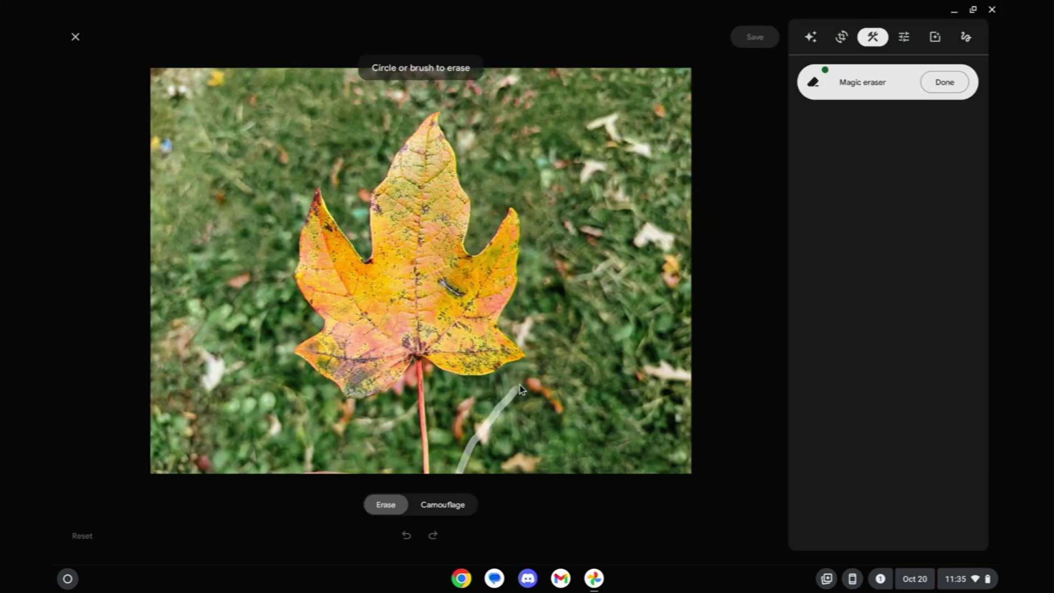
{"action": "left_click_drag", "start_coordinate": [550, 249], "coordinate": [486, 145]}
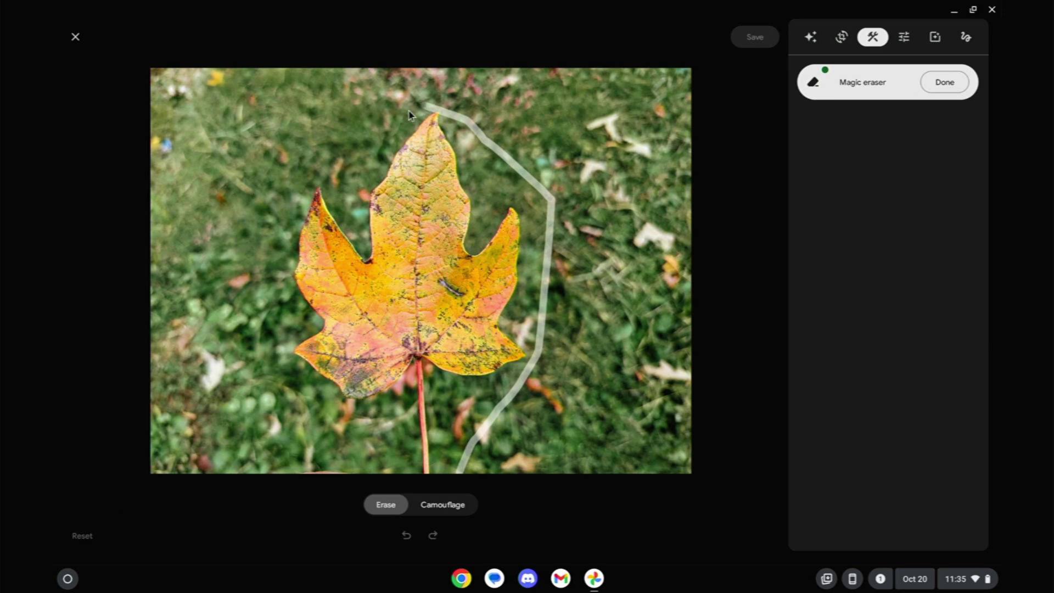
{"action": "mouse_move", "coordinate": [297, 207]}
{"action": "left_mouse_down"}
{"action": "mouse_move", "coordinate": [270, 283]}
{"action": "mouse_move", "coordinate": [291, 360]}
{"action": "mouse_move", "coordinate": [331, 413]}
{"action": "left_mouse_up"}
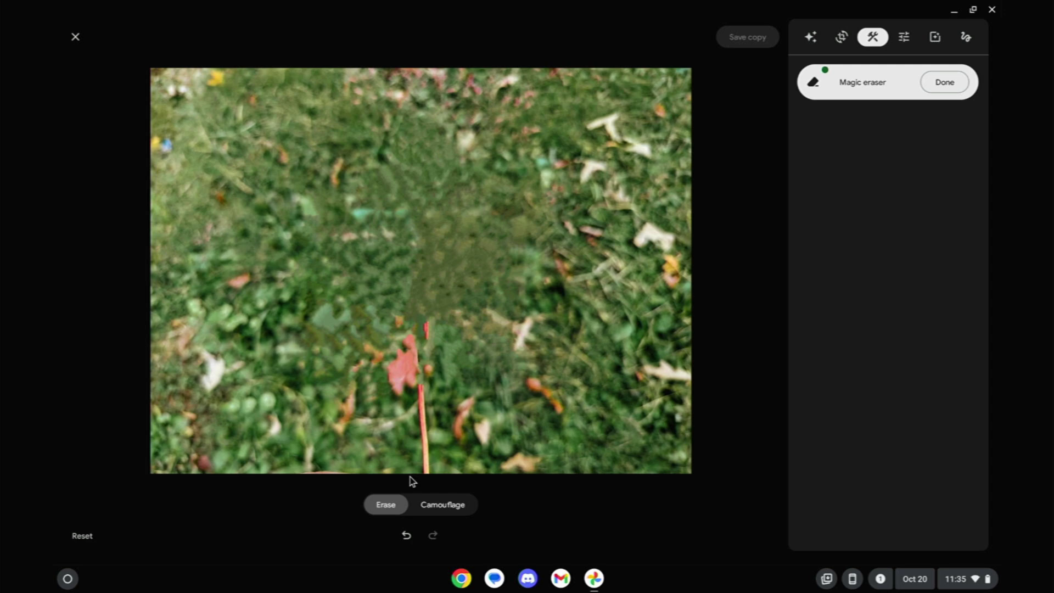
{"action": "left_click_drag", "start_coordinate": [404, 364], "coordinate": [406, 437]}
{"action": "left_click_drag", "start_coordinate": [430, 479], "coordinate": [430, 306]}
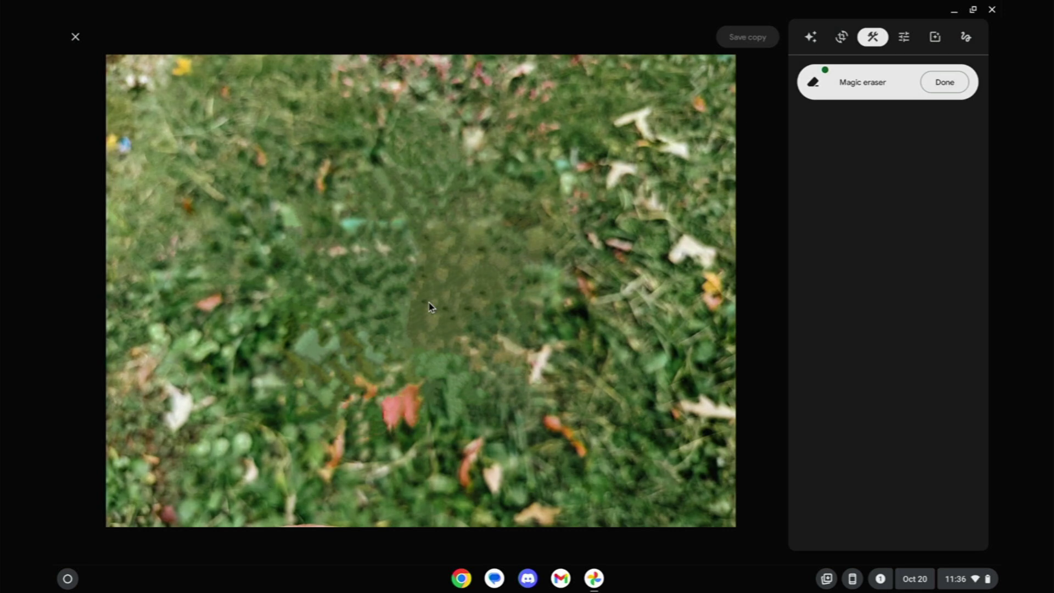
- Discard the leaf edit and erase a spot on the rug in front of the dog
{"action": "key", "text": "Escape"}
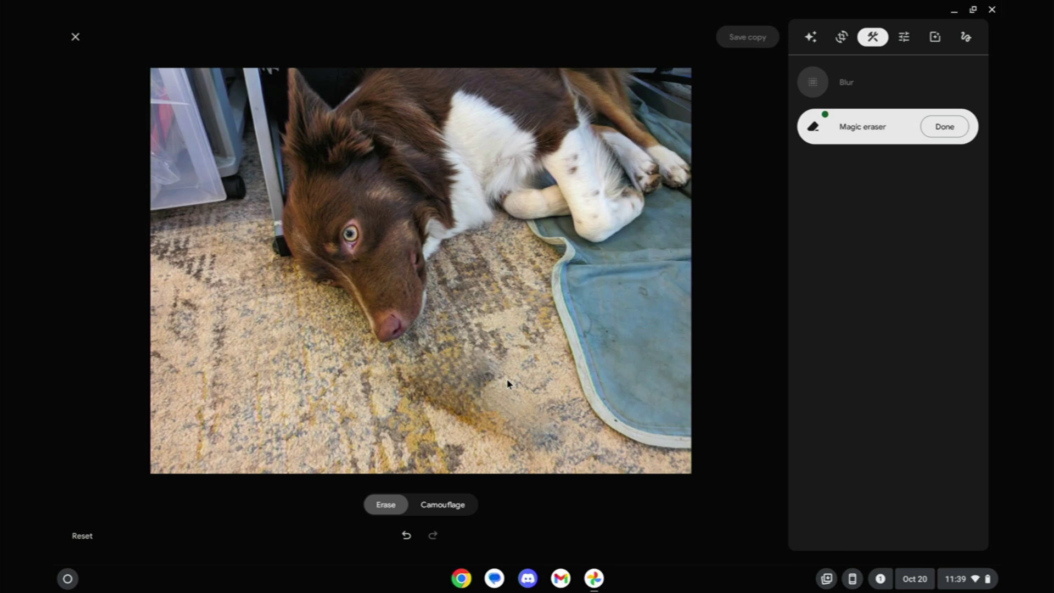
{"action": "left_click", "coordinate": [440, 351]}
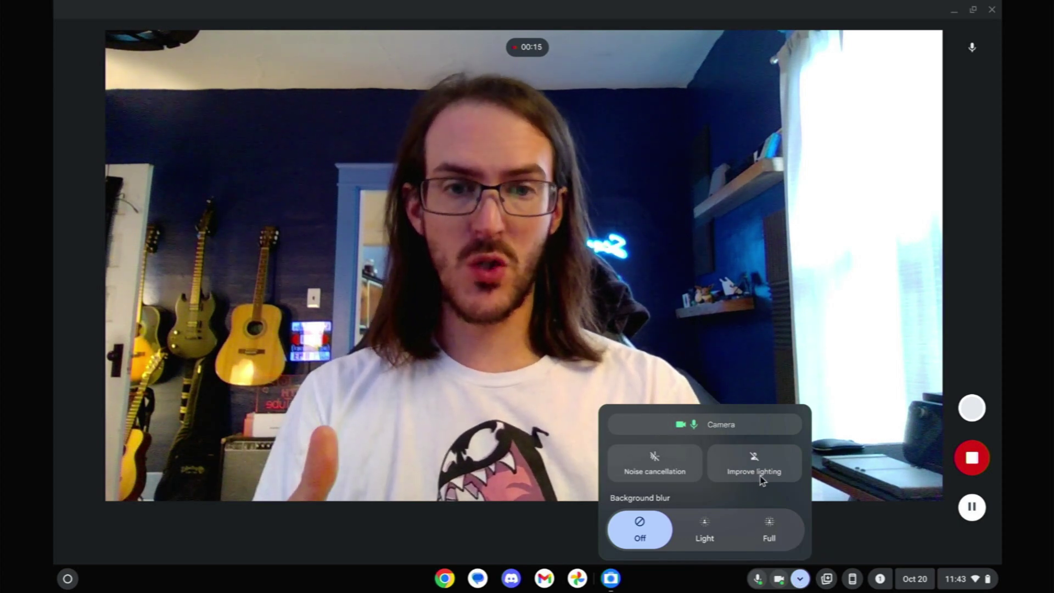
- Toggle Improve lighting off and on to compare, leaving it enabled
{"action": "left_click", "coordinate": [762, 480]}
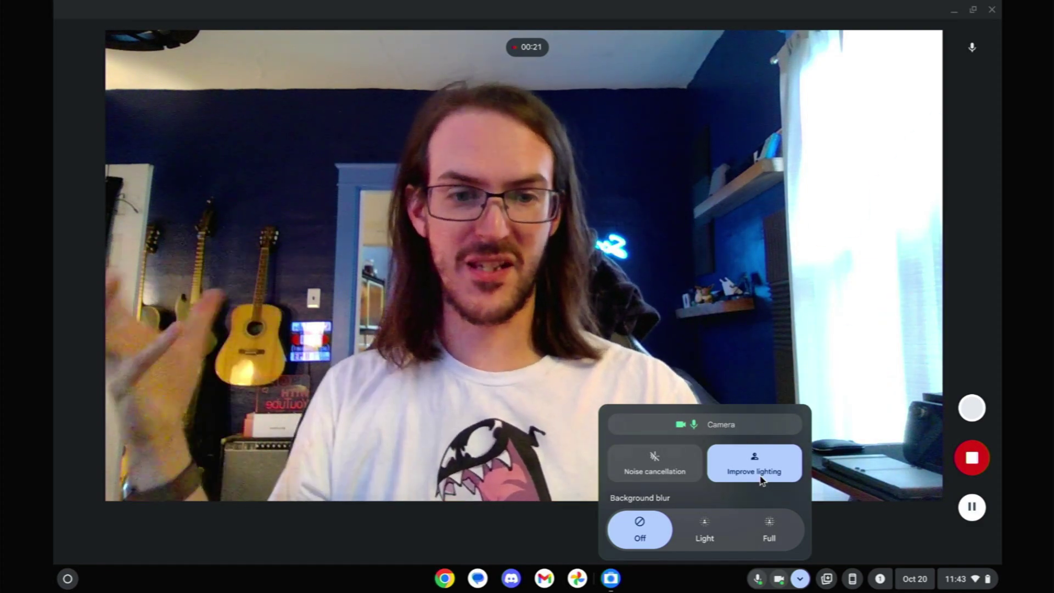
{"action": "left_click", "coordinate": [762, 479]}
{"action": "left_click", "coordinate": [762, 479]}
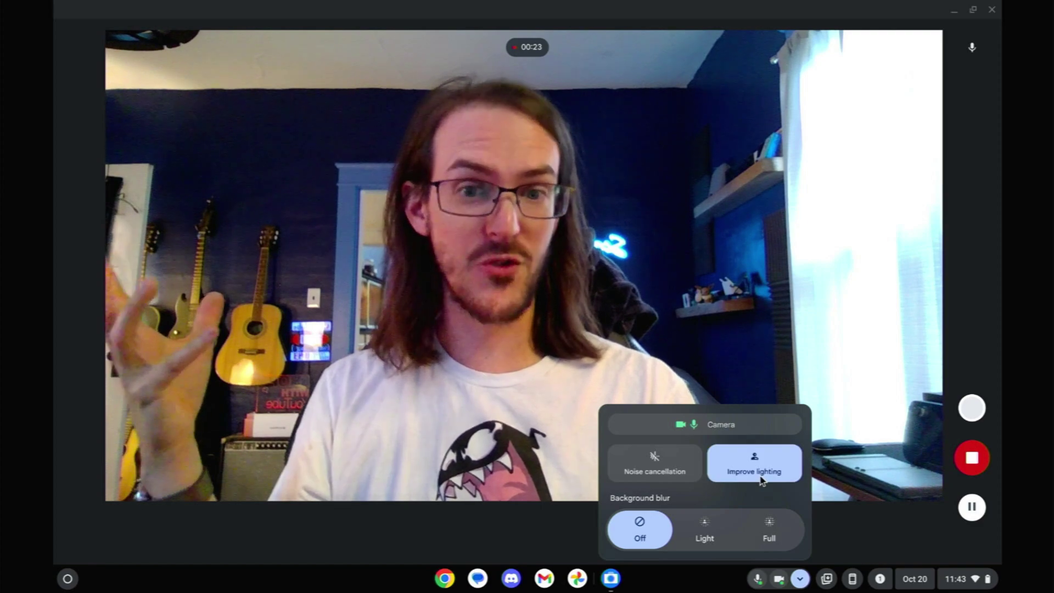
{"action": "left_click", "coordinate": [762, 479]}
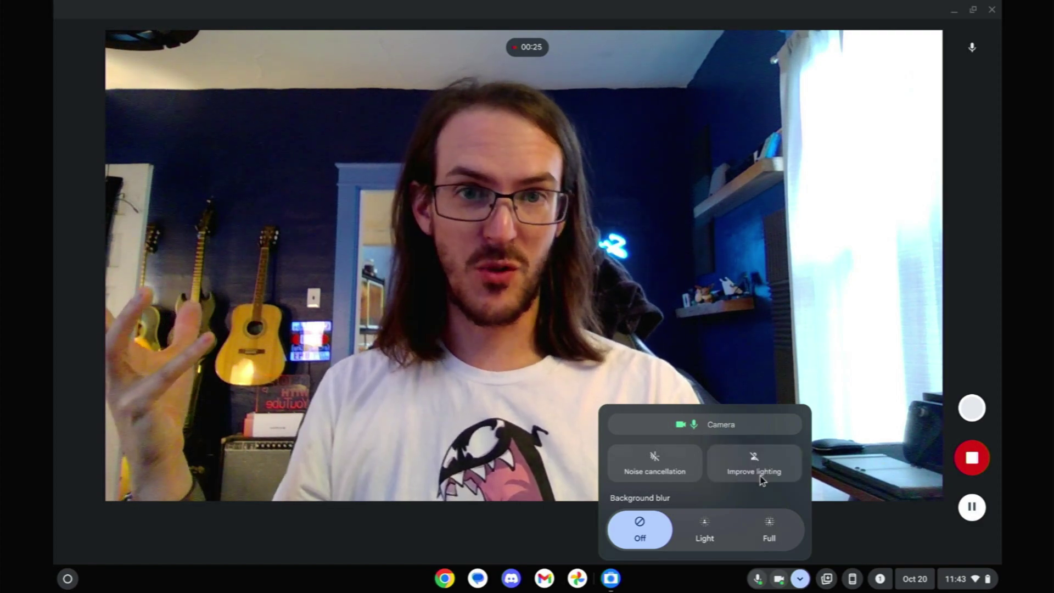
{"action": "left_click", "coordinate": [762, 479]}
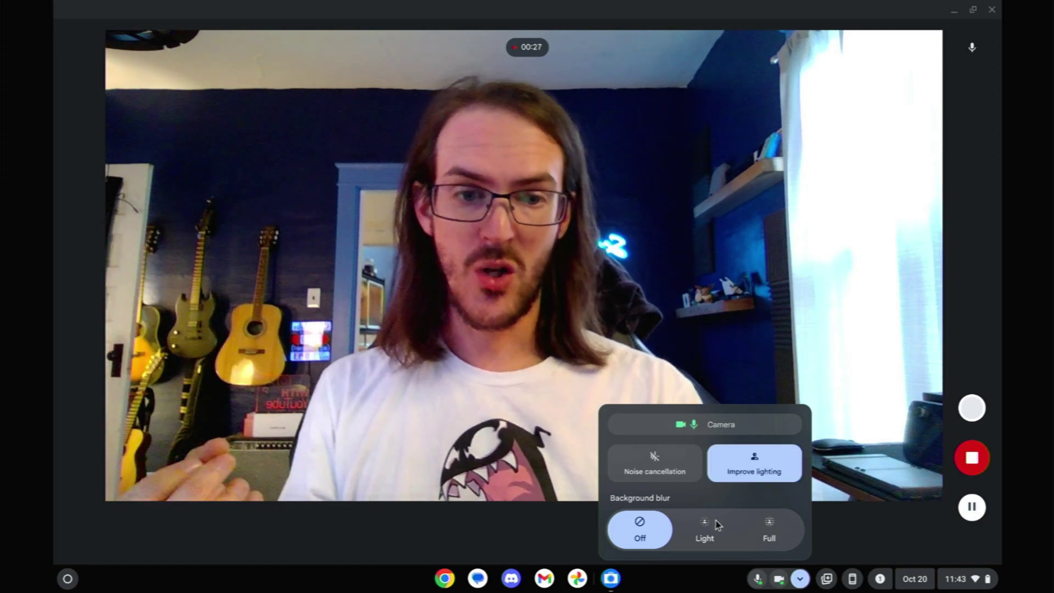
- Try Light and Full background blur, then set background blur to Off
{"action": "left_click", "coordinate": [709, 532]}
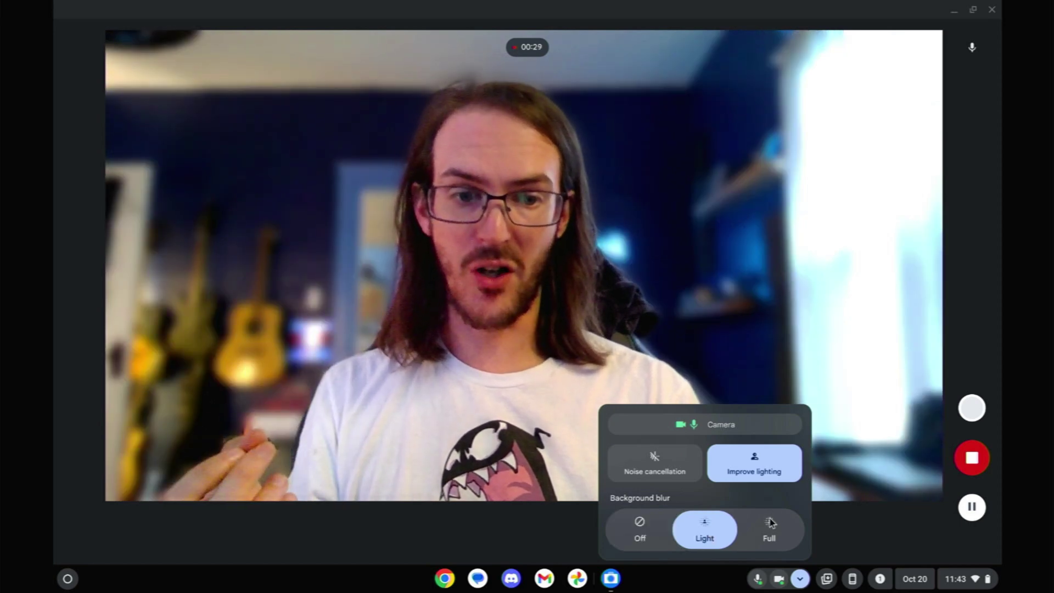
{"action": "left_click", "coordinate": [771, 523]}
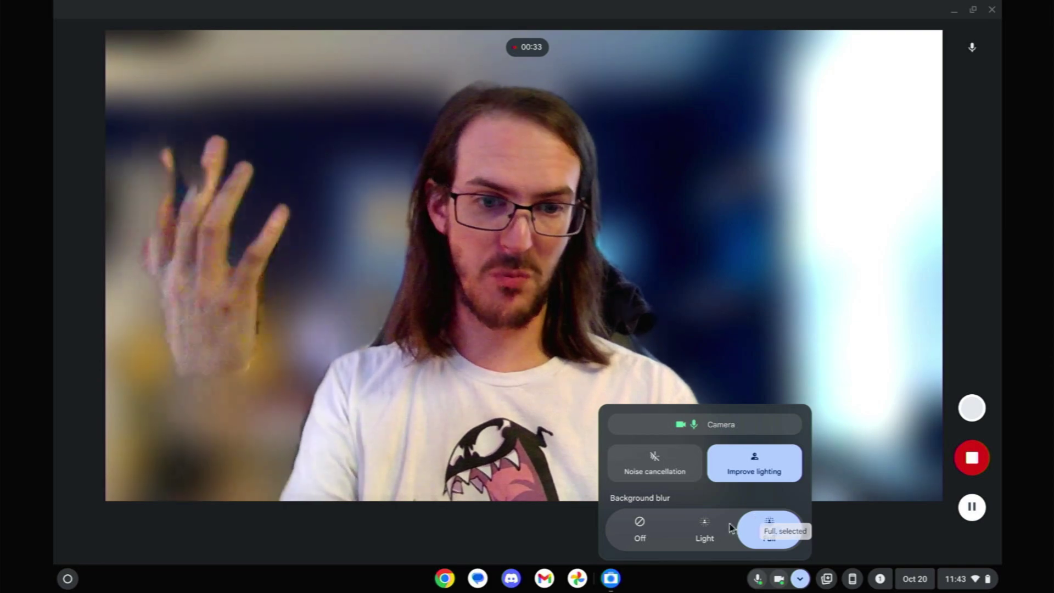
{"action": "left_click", "coordinate": [710, 535]}
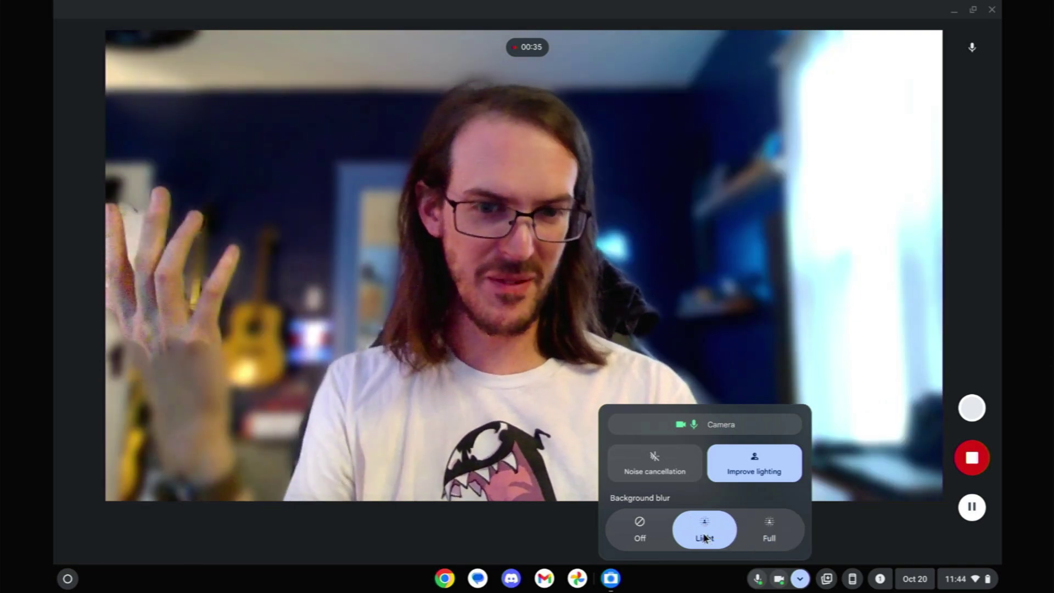
{"action": "left_click", "coordinate": [640, 541]}
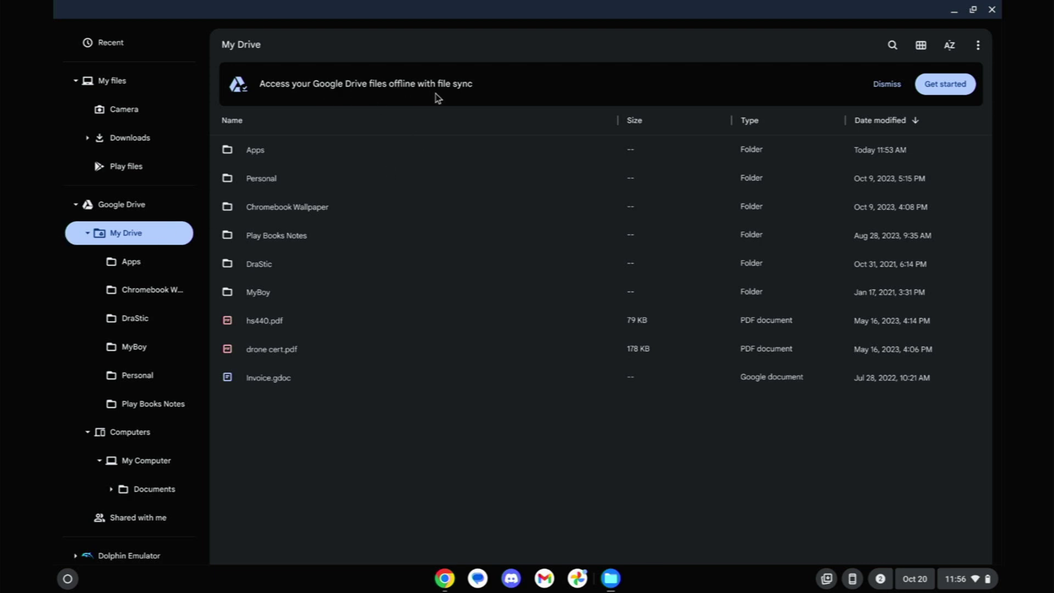
- Open the Google Drive offline file-sync setup showing 2.8 GB of usage
{"action": "left_click", "coordinate": [944, 89]}
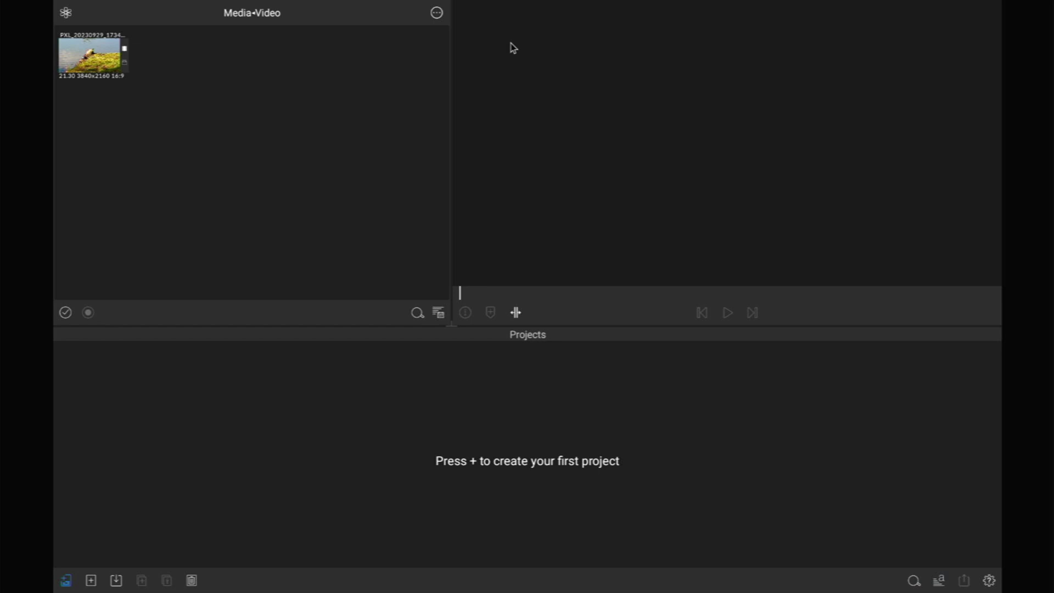
- Create a new project with default settings and place the turtle clip on the timeline
{"action": "left_click", "coordinate": [91, 582]}
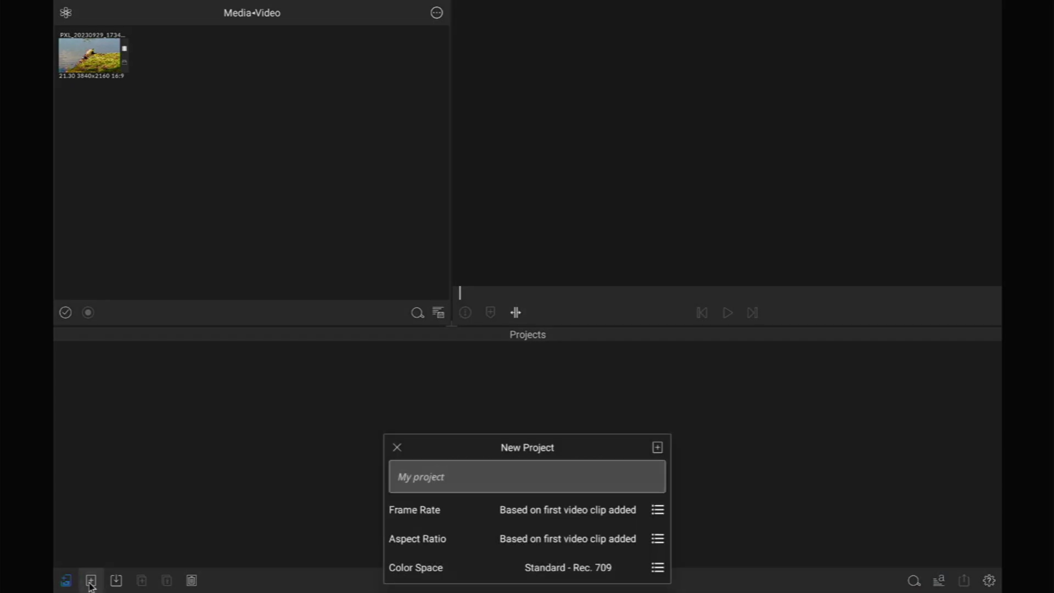
{"action": "left_click", "coordinate": [658, 449]}
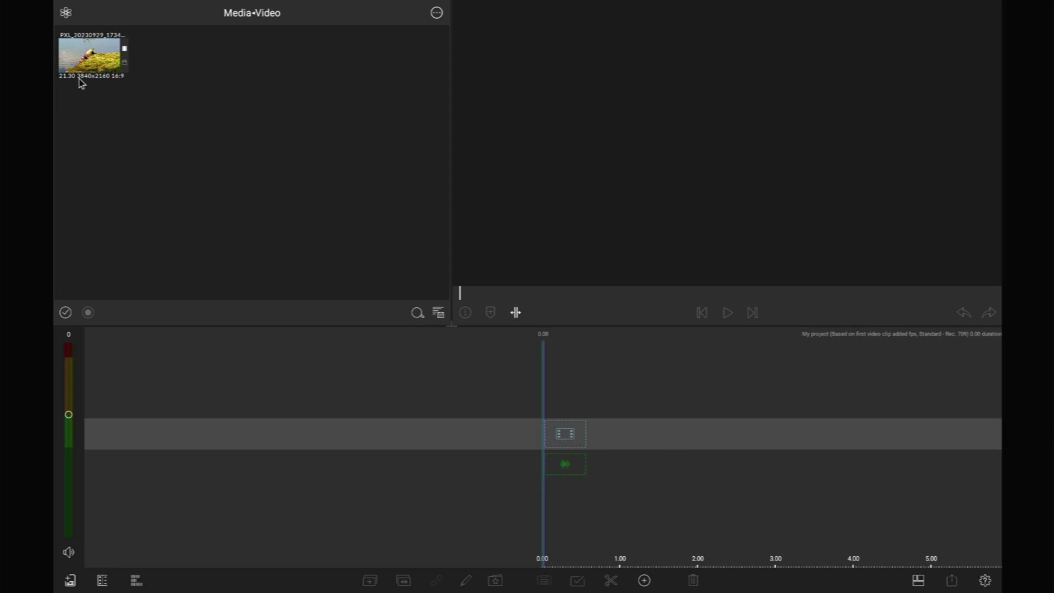
{"action": "mouse_move", "coordinate": [78, 63]}
{"action": "left_mouse_down"}
{"action": "mouse_move", "coordinate": [510, 415]}
{"action": "mouse_move", "coordinate": [604, 448]}
{"action": "mouse_move", "coordinate": [589, 439]}
{"action": "left_mouse_up"}
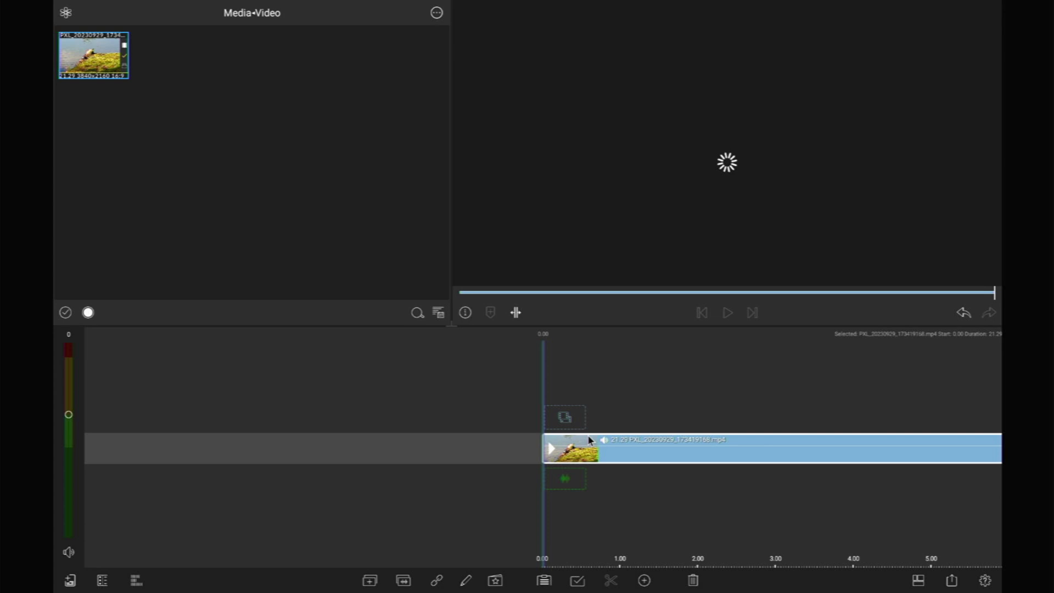
- Lower the volume and preview the turtle clip by scrubbing and playing it
{"action": "key", "text": "XF86AudioLowerVolume"}
{"action": "key", "text": "XF86AudioLowerVolume"}
{"action": "key", "text": "XF86AudioLowerVolume"}
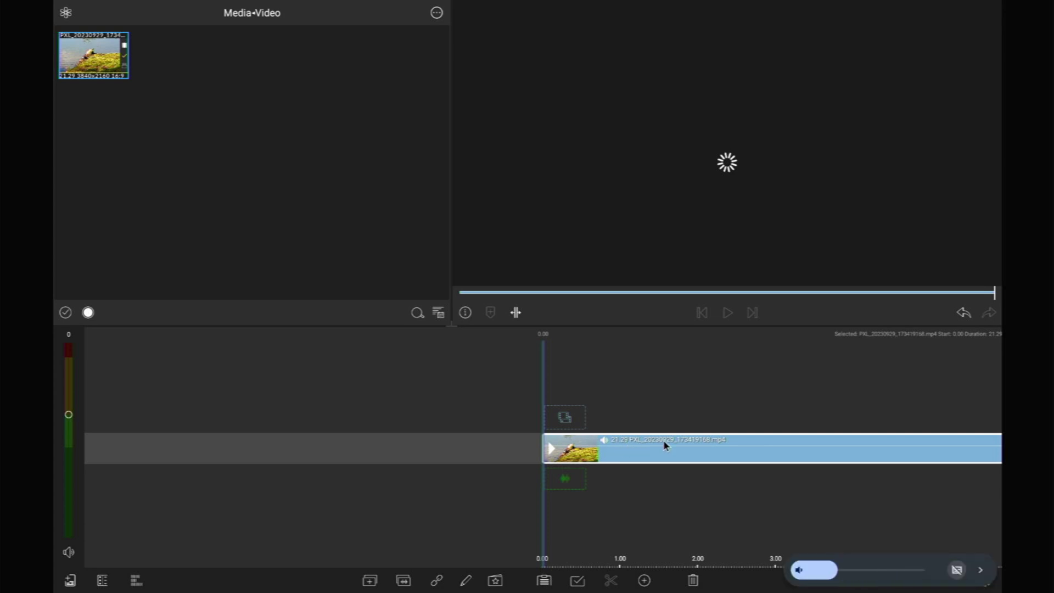
{"action": "key", "text": "End"}
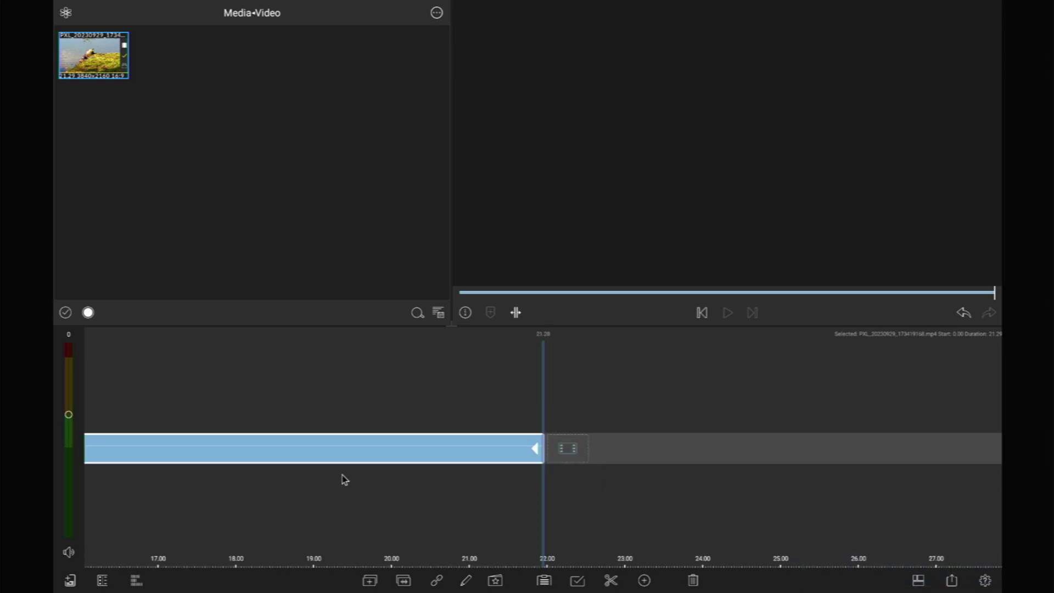
{"action": "key", "text": "Home"}
{"action": "left_click_drag", "start_coordinate": [673, 443], "coordinate": [242, 467]}
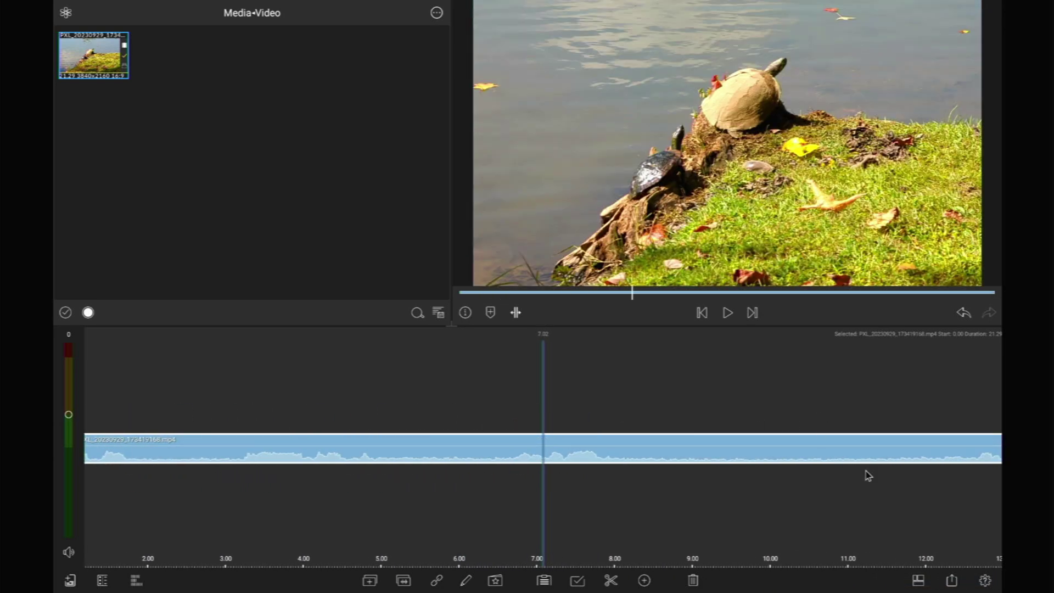
{"action": "left_click_drag", "start_coordinate": [867, 475], "coordinate": [855, 445]}
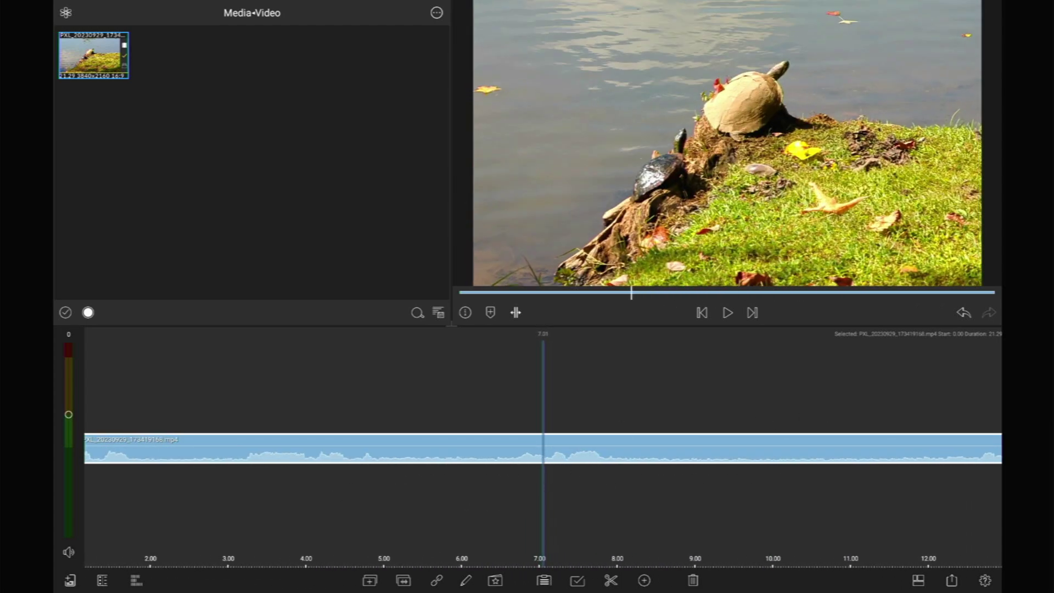
{"action": "key", "text": "space"}
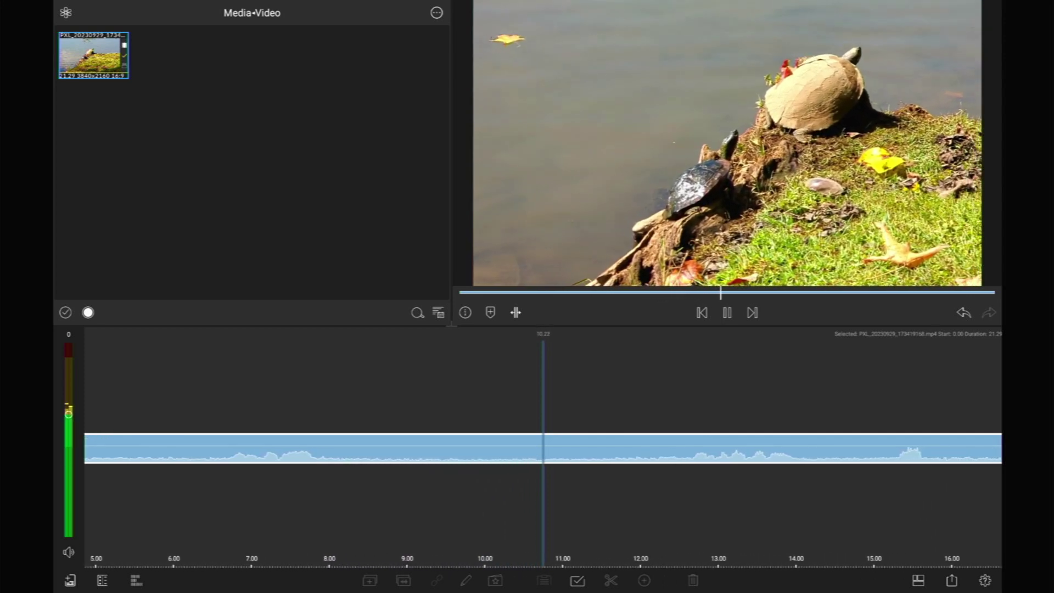
{"action": "key", "text": "space"}
{"action": "left_click_drag", "start_coordinate": [758, 451], "coordinate": [769, 383]}
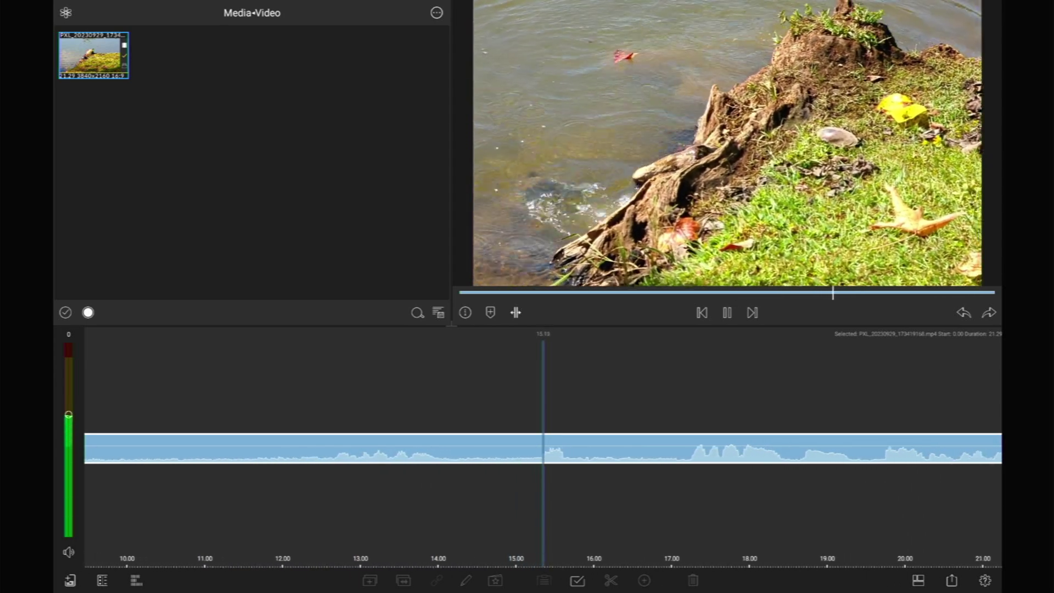
{"action": "left_click", "coordinate": [628, 358]}
- Open the turtle clip's Frame & Fit editor from the timeline
{"action": "scroll", "coordinate": [447, 427], "scroll_direction": "left", "scroll_amount": 5}
{"action": "scroll", "coordinate": [903, 384], "scroll_direction": "right", "scroll_amount": 10}
{"action": "scroll", "coordinate": [387, 410], "scroll_direction": "left", "scroll_amount": 5}
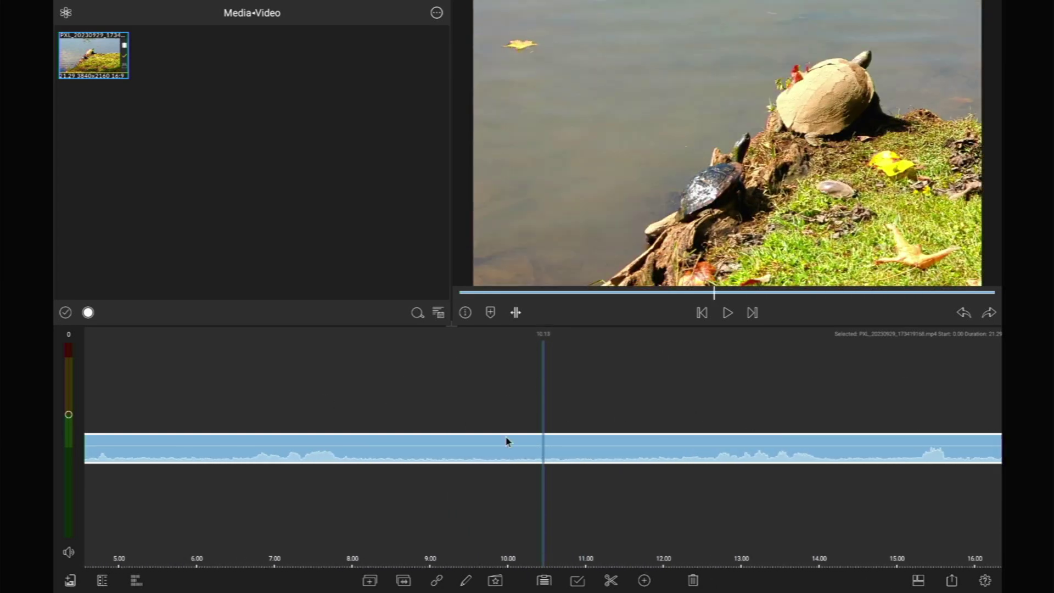
{"action": "double_click", "coordinate": [502, 443]}
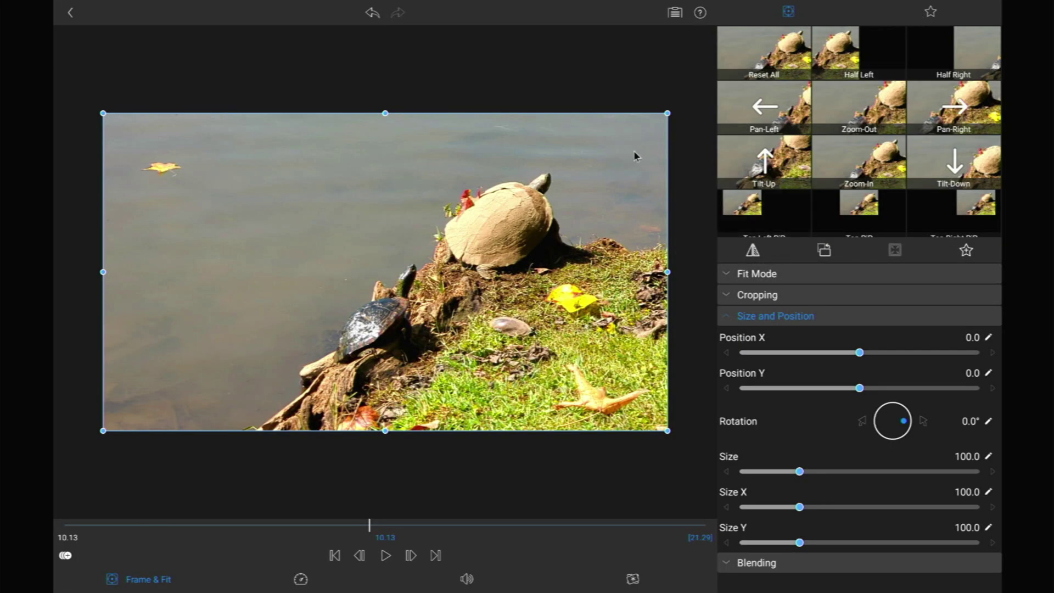
- Leave LumaFusion's clip editor for the Keyword article on upcoming Chromebook Plus features
{"action": "mouse_move", "coordinate": [994, 10]}
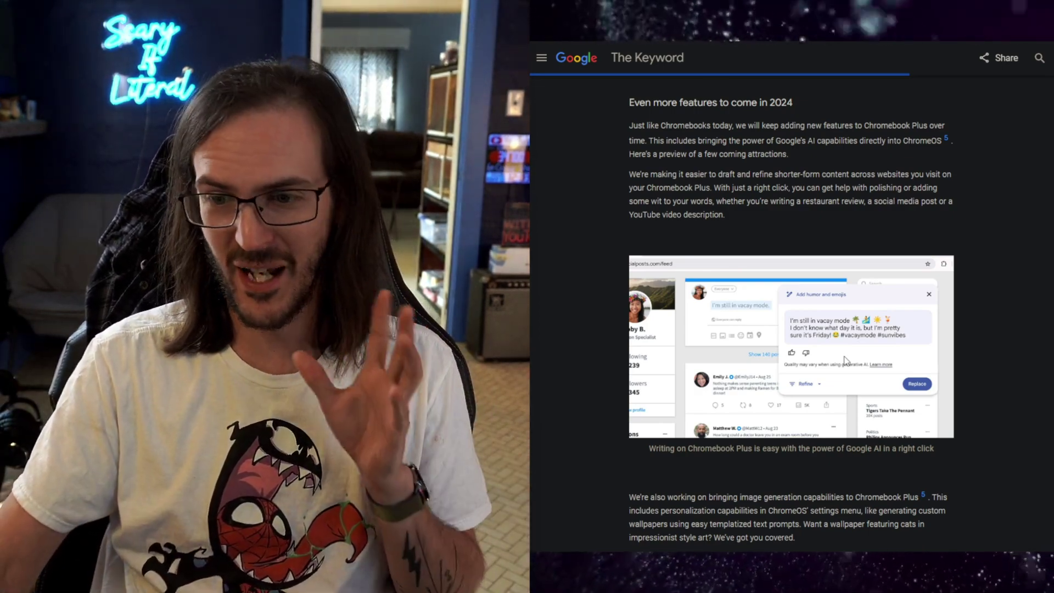
- Scroll down the Keyword article and cycle through the generated castle wallpaper variants
{"action": "scroll", "coordinate": [845, 357], "scroll_direction": "down", "scroll_amount": 2}
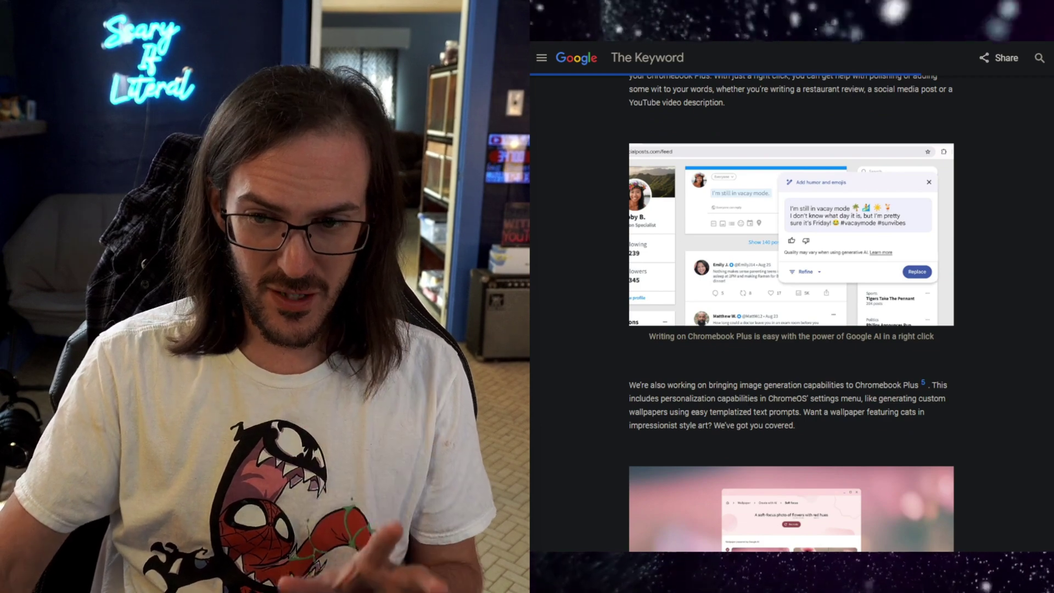
{"action": "scroll", "coordinate": [785, 386], "scroll_direction": "down", "scroll_amount": 4}
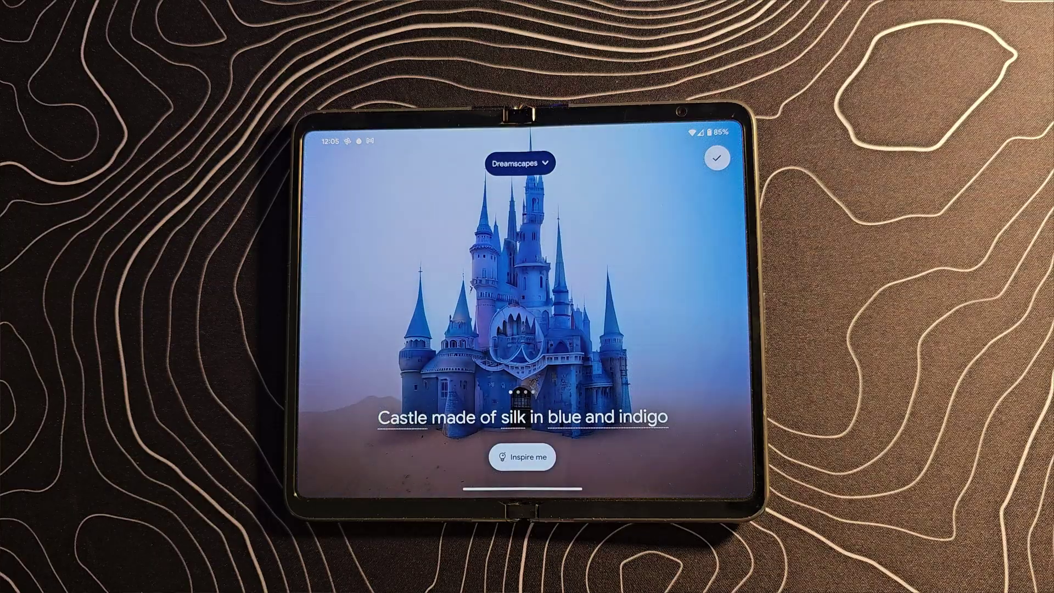
{"action": "left_click_drag", "start_coordinate": [522, 442], "coordinate": [376, 377]}
{"action": "left_click_drag", "start_coordinate": [571, 338], "coordinate": [247, 377]}
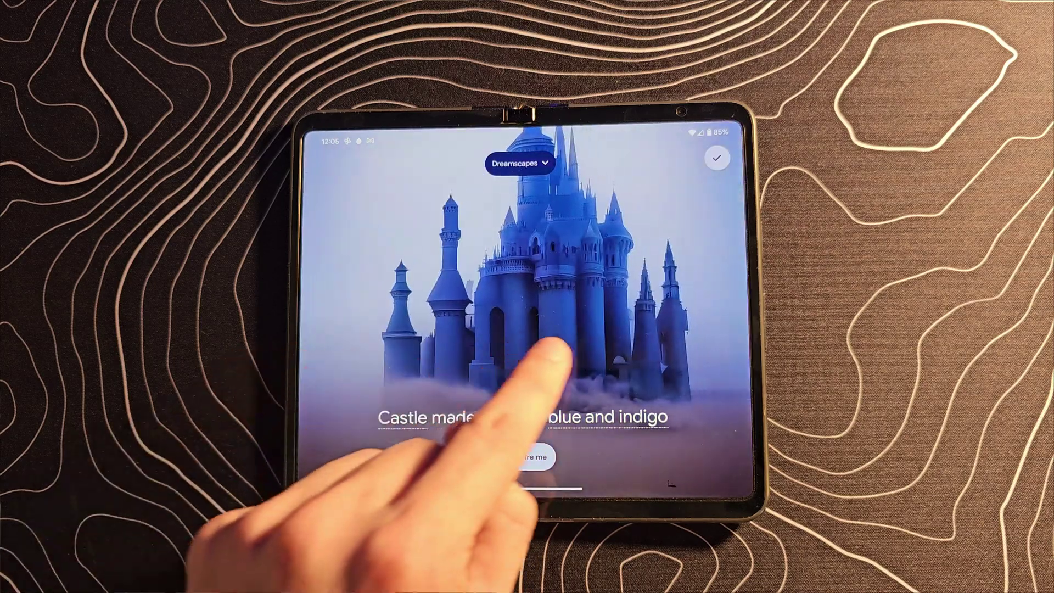
{"action": "left_click_drag", "start_coordinate": [571, 348], "coordinate": [318, 365]}
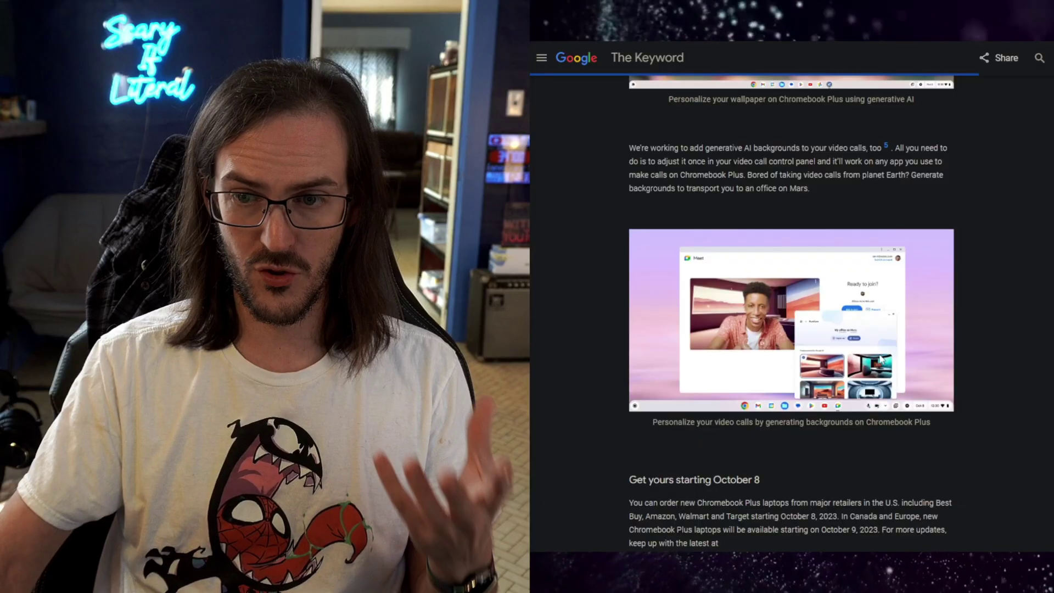